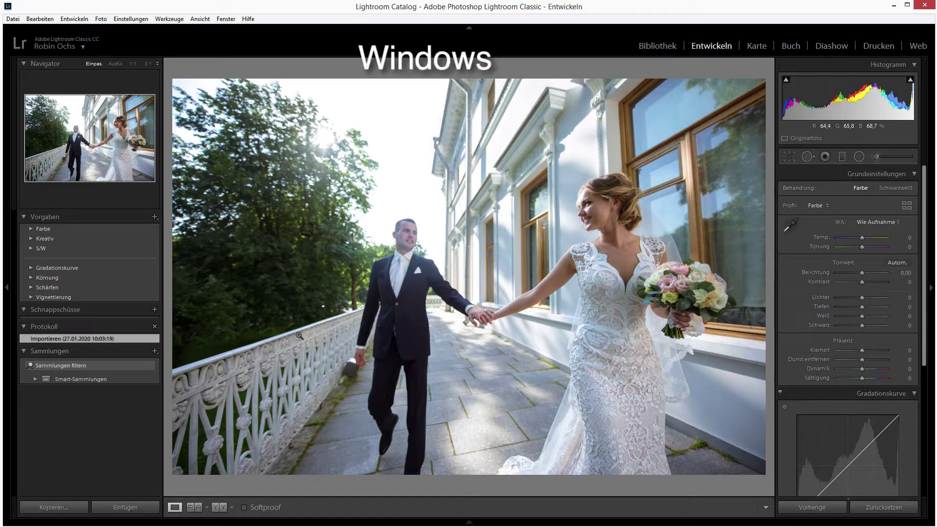
# - Show the Datei > Zusatzmoduloptionen plug-in list containing Skin Tone Adjust
pyautogui.click(14, 20)
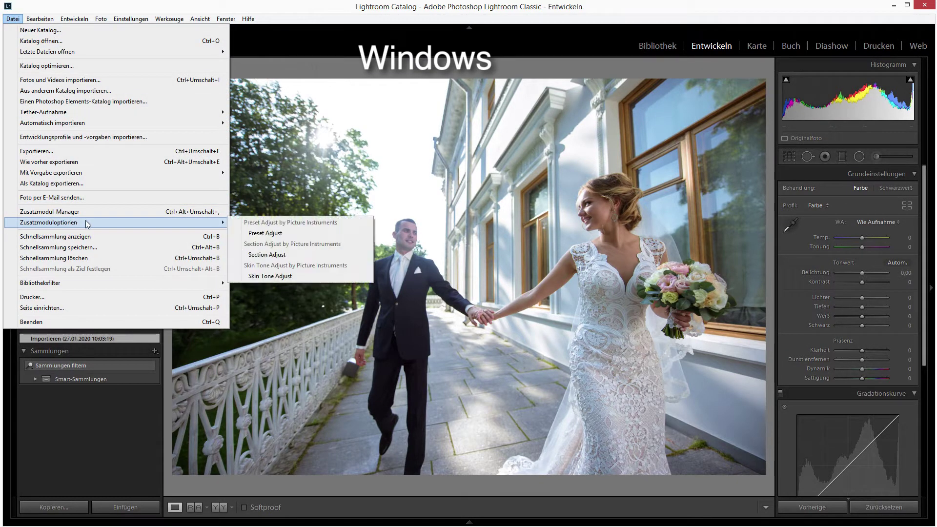
pyautogui.moveTo(48, 223)
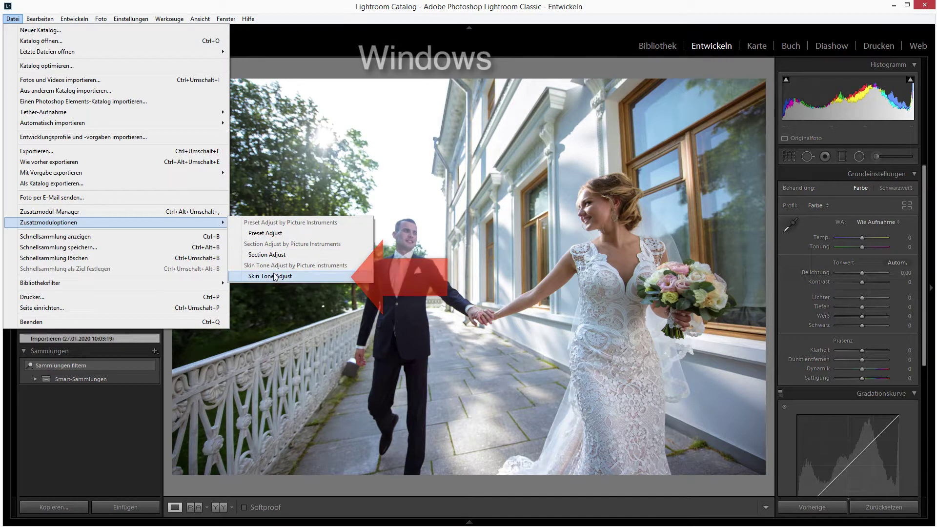
# - Launch Skin Tone Adjust, then try a strong Sättigung boost and reset it to 0
pyautogui.click(274, 276)
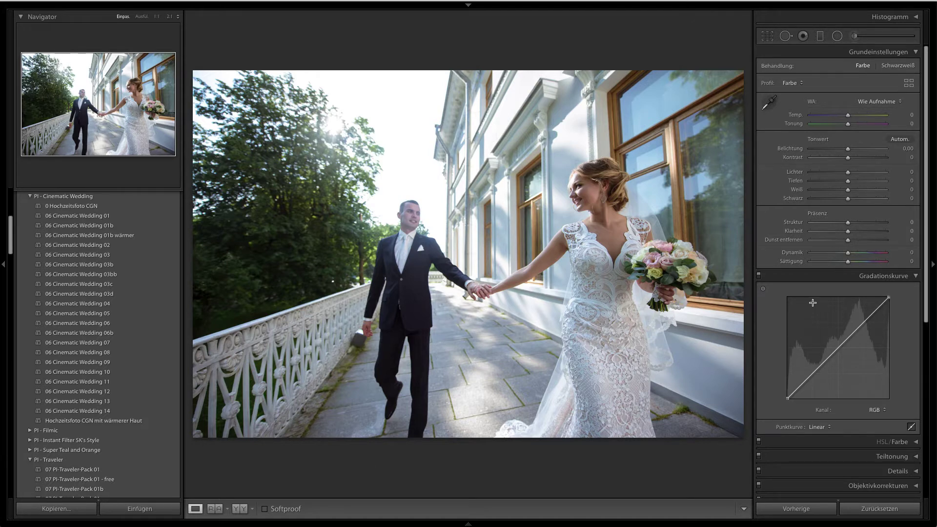
pyautogui.moveTo(848, 265); pyautogui.dragTo(886, 264)
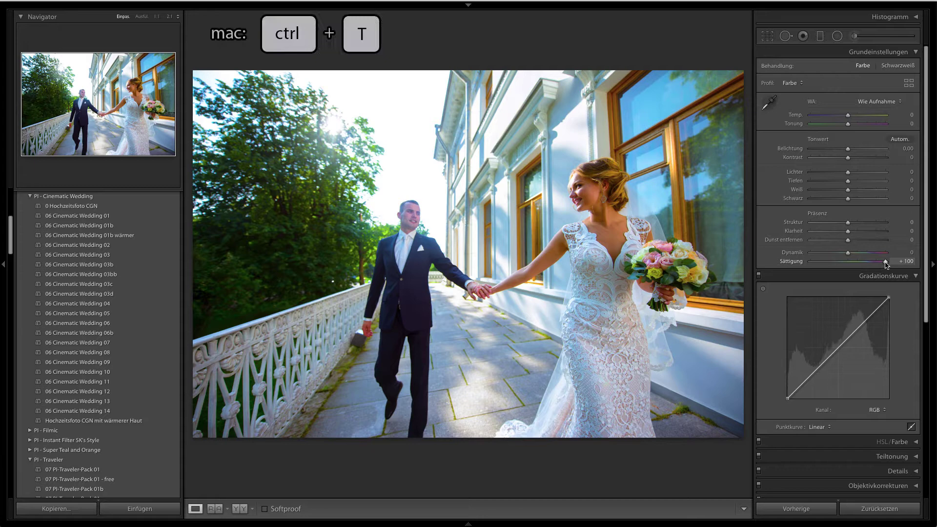
pyautogui.doubleClick(886, 262)
# - Open Skin Tone Adjust, move it aside, and raise Saturation vs Skin Tone to about +28
pyautogui.hotkey('ctrl', 't')
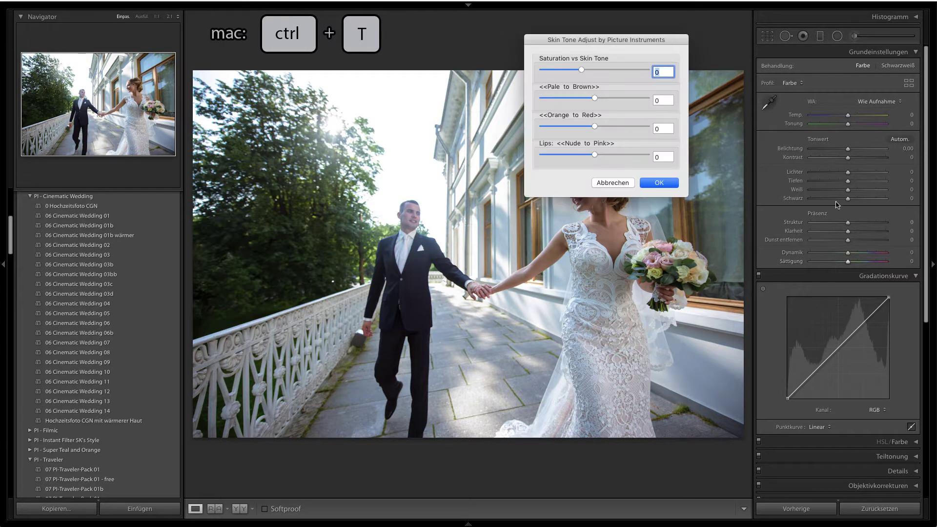
pyautogui.moveTo(677, 40); pyautogui.dragTo(381, 42)
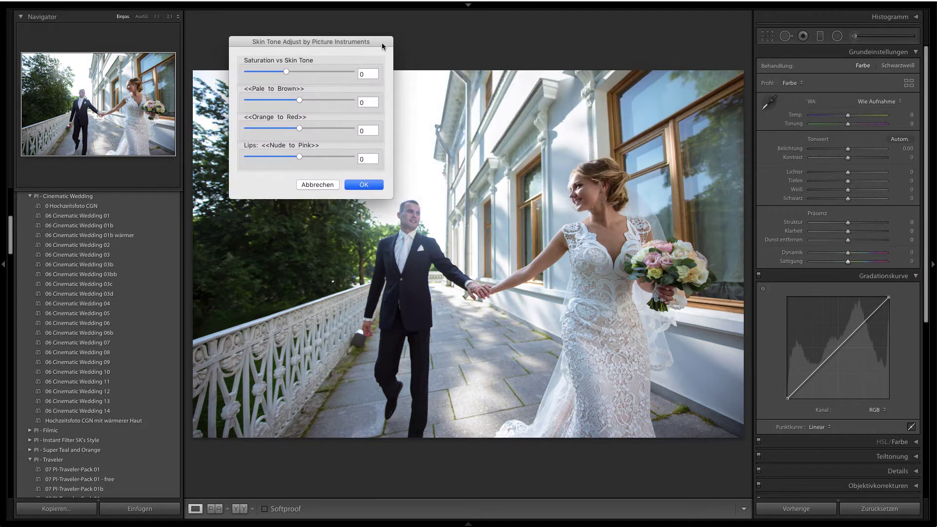
pyautogui.moveTo(287, 71); pyautogui.dragTo(357, 70)
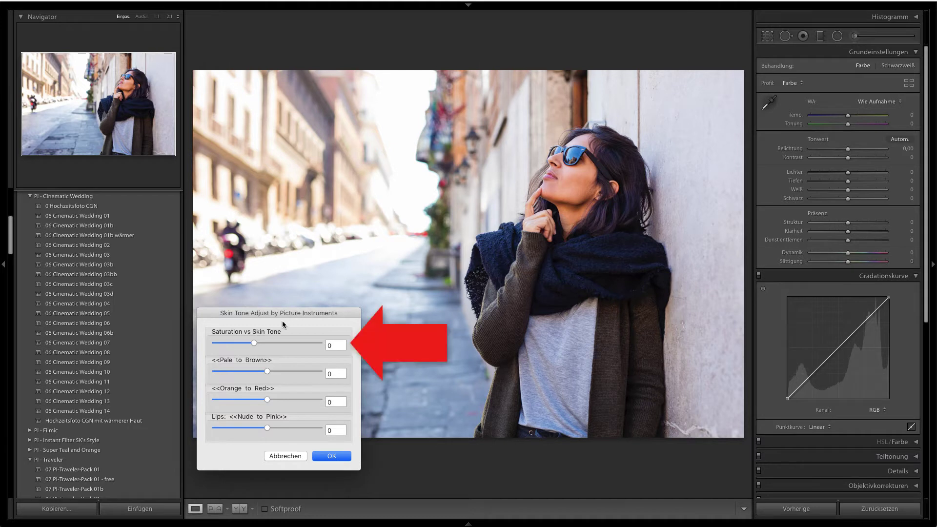
# - Apply a Saturation vs Skin Tone of about -60 to the street portrait
pyautogui.moveTo(253, 343); pyautogui.dragTo(214, 349)
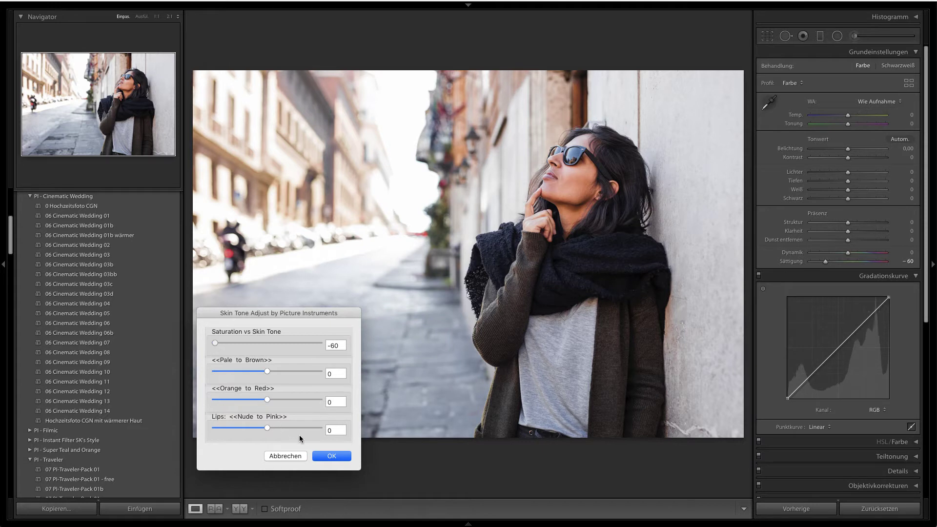
pyautogui.click(326, 458)
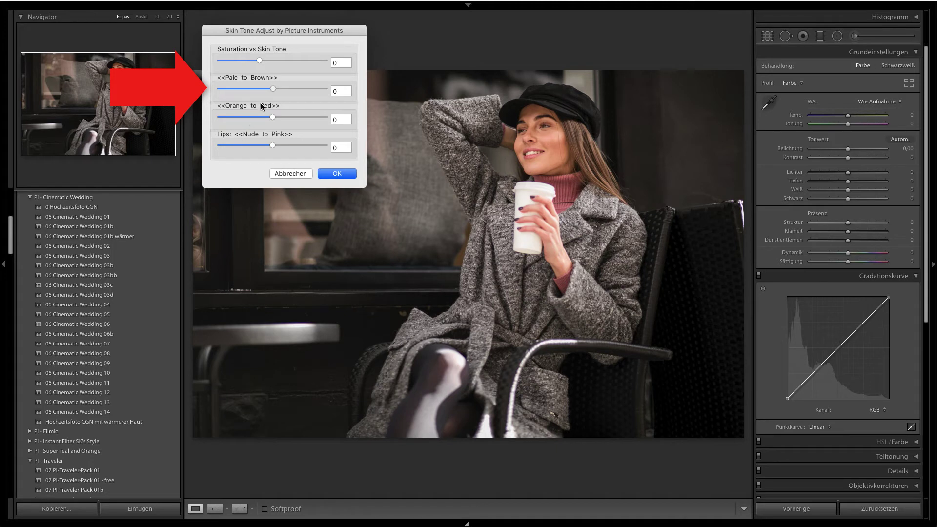
# - Preview paler skin on the café portrait with Pale to Brown dragged far left
pyautogui.moveTo(271, 90)
pyautogui.mouseDown()
pyautogui.moveTo(222, 90)
pyautogui.moveTo(302, 89)
pyautogui.moveTo(272, 90)
pyautogui.moveTo(269, 119)
pyautogui.moveTo(232, 121)
pyautogui.moveTo(307, 120)
pyautogui.moveTo(254, 119)
pyautogui.moveTo(265, 120)
pyautogui.mouseUp()
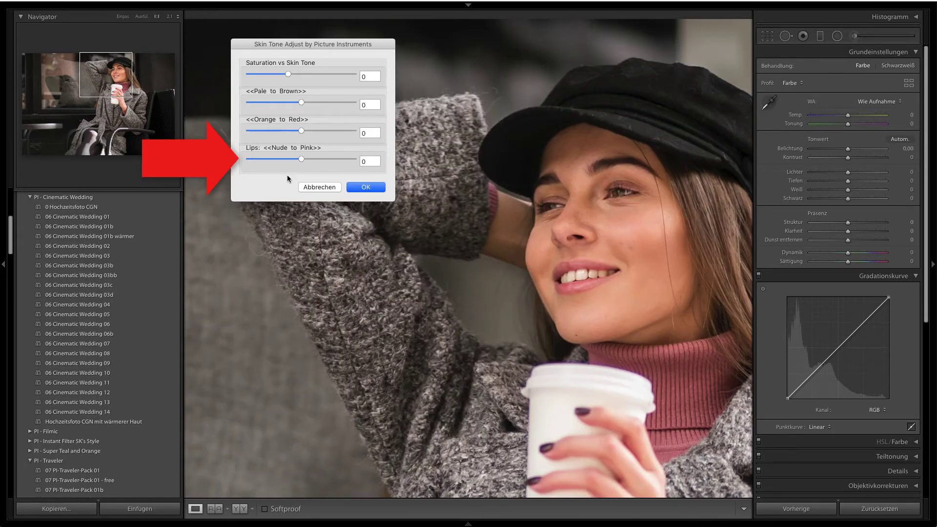
# - Apply Lips Nude to Pink at about -60 and return to the full-photo view
pyautogui.moveTo(303, 158)
pyautogui.mouseDown()
pyautogui.moveTo(262, 159)
pyautogui.moveTo(347, 159)
pyautogui.moveTo(269, 160)
pyautogui.mouseUp()
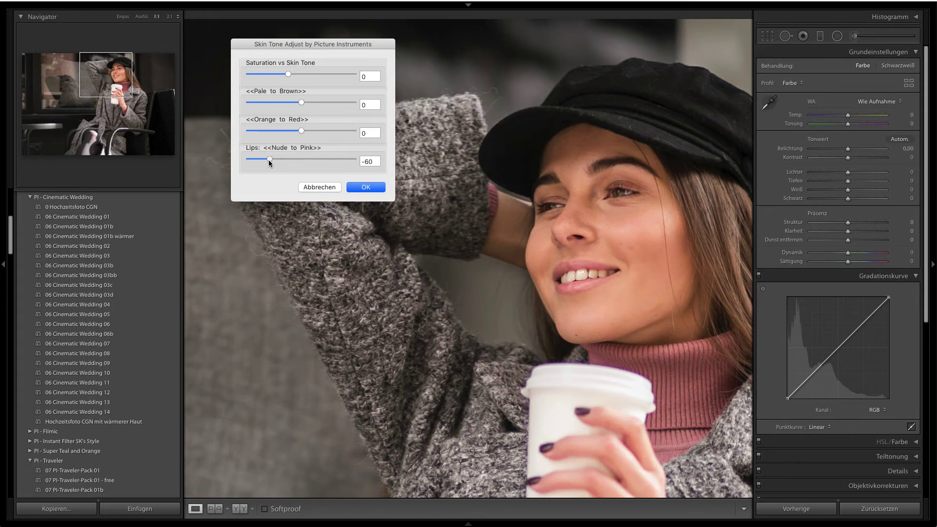
pyautogui.click(355, 188)
pyautogui.click(353, 188)
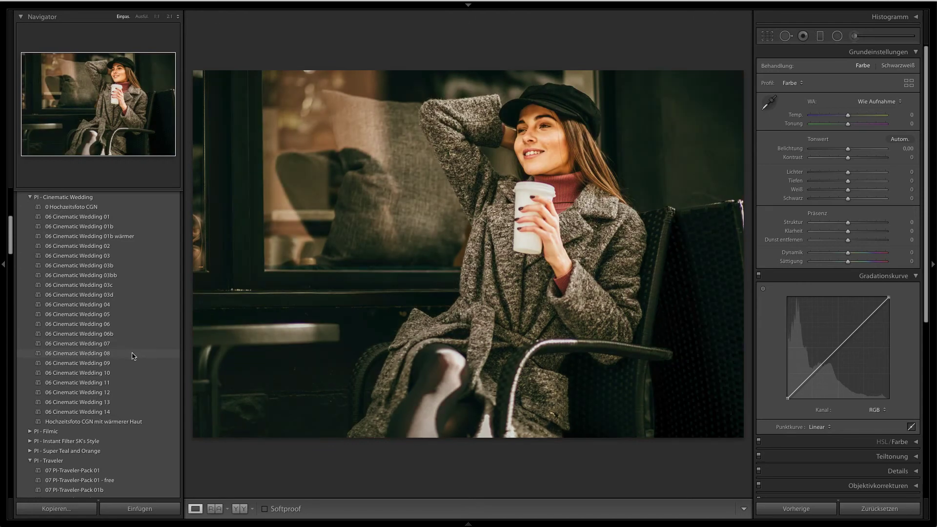
# - Apply preset 06 Cinematic Wedding 12 and apply Pale to Brown 12, Orange to Red -32
pyautogui.click(114, 393)
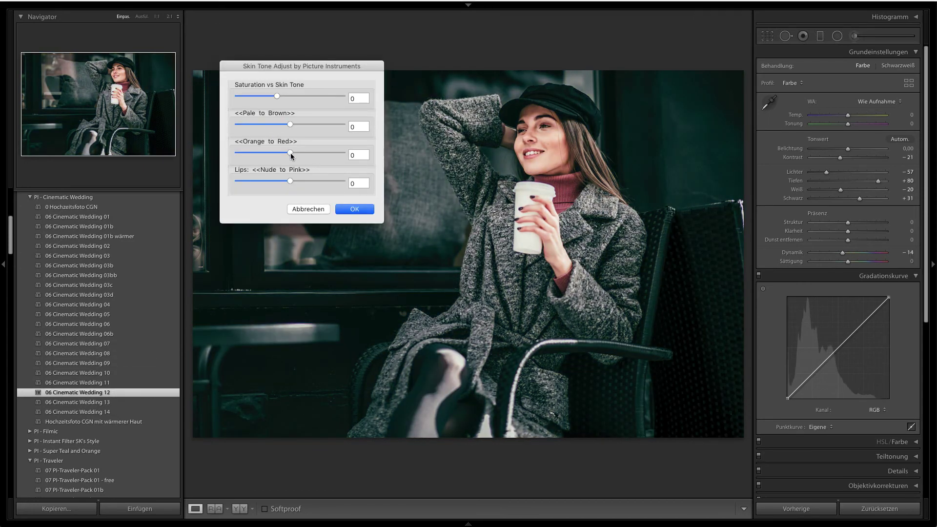
pyautogui.moveTo(287, 151)
pyautogui.mouseDown()
pyautogui.moveTo(275, 153)
pyautogui.moveTo(299, 124)
pyautogui.mouseUp()
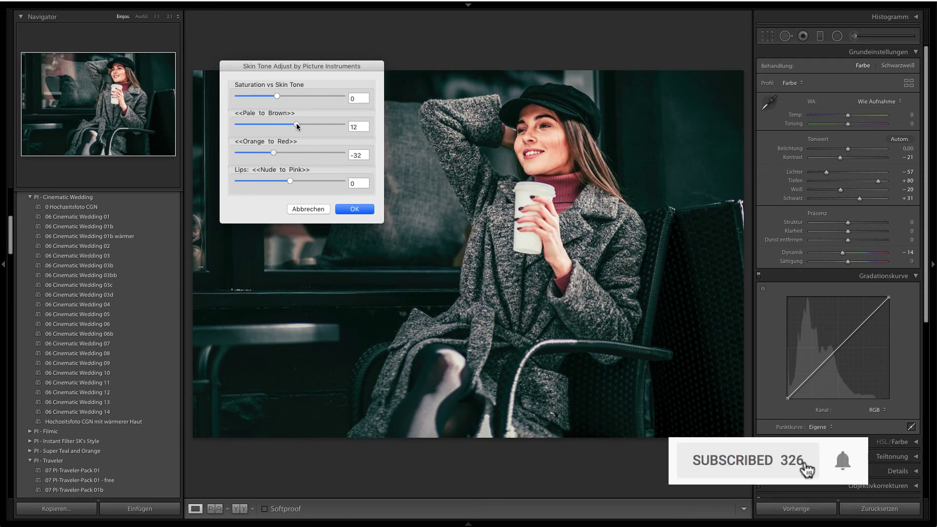
pyautogui.click(350, 209)
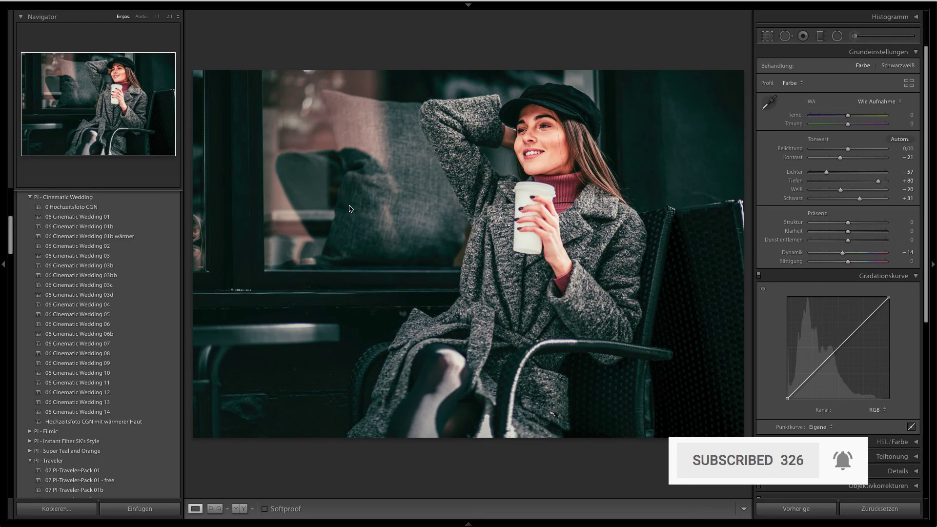